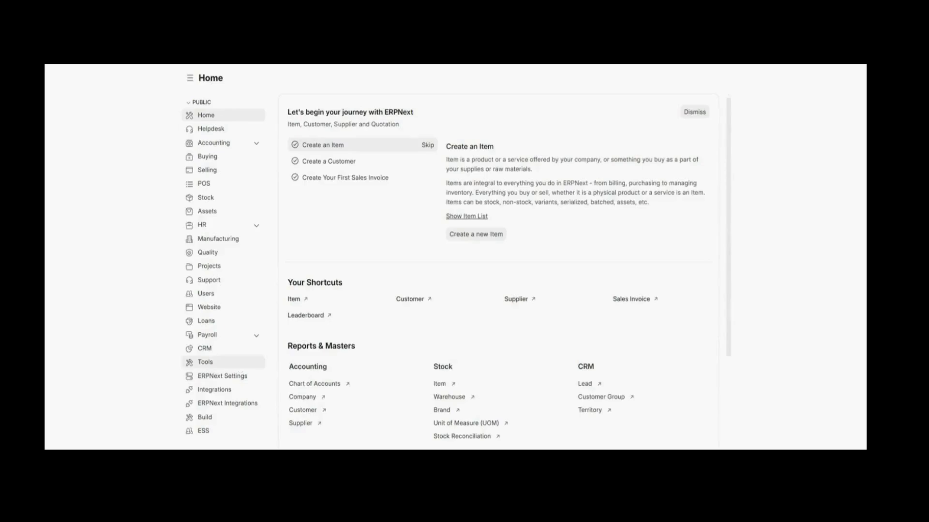
- Open the Chart of Cost Centers list from the Accounting workspace's Reports & Masters
click(230, 148)
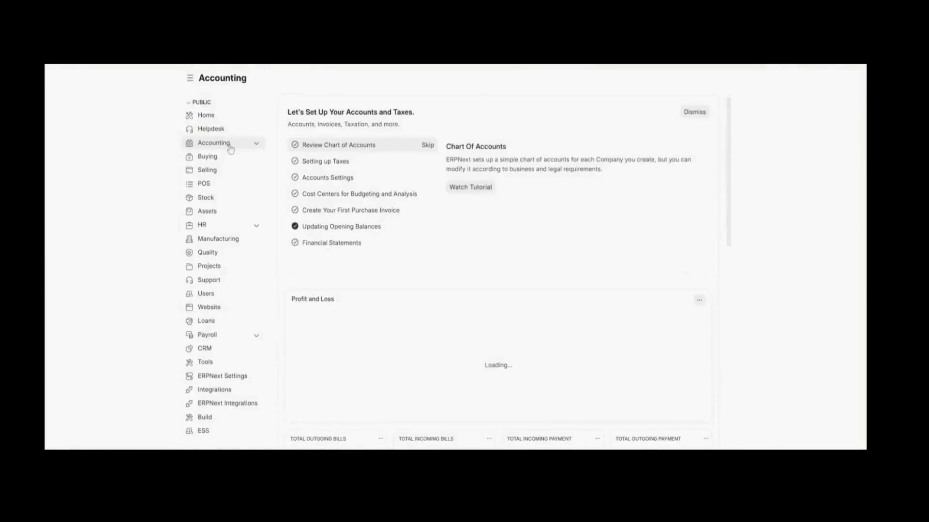
scroll(410, 241, down, 4)
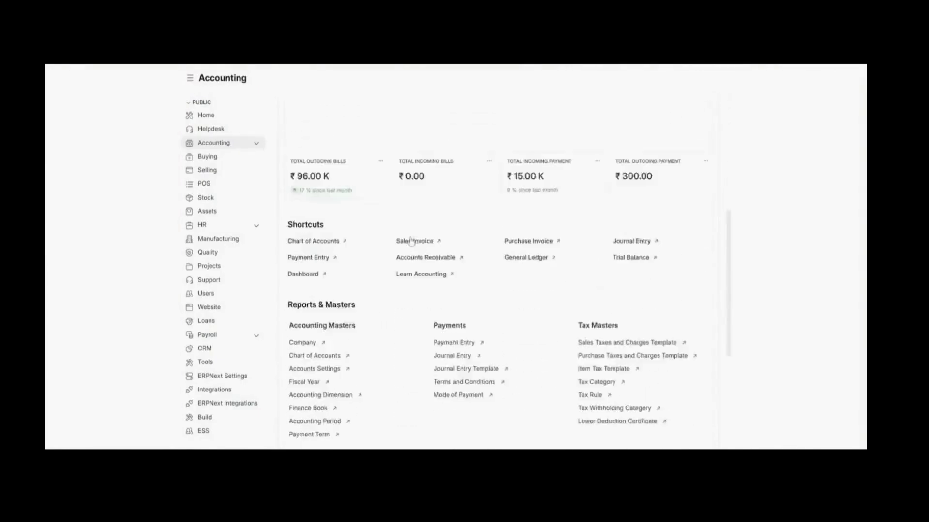
scroll(411, 240, down, 3)
scroll(395, 261, down, 3)
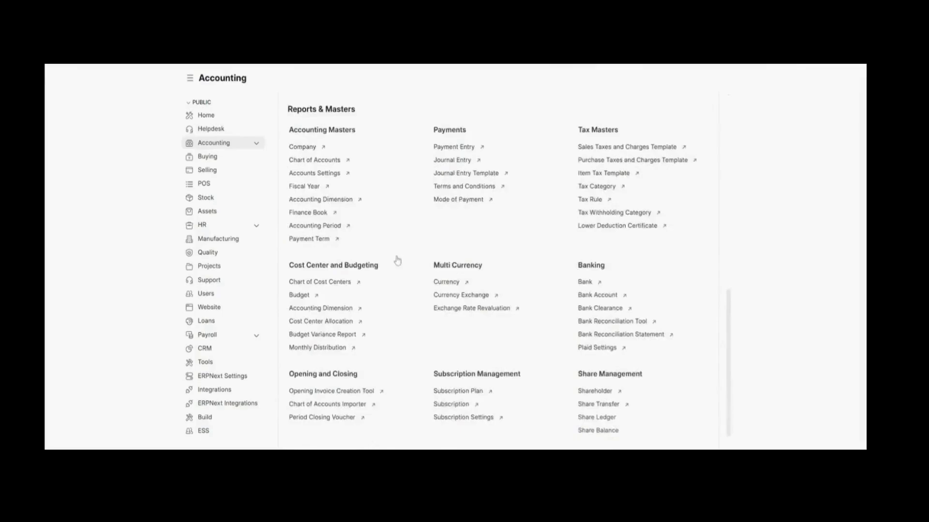
click(341, 285)
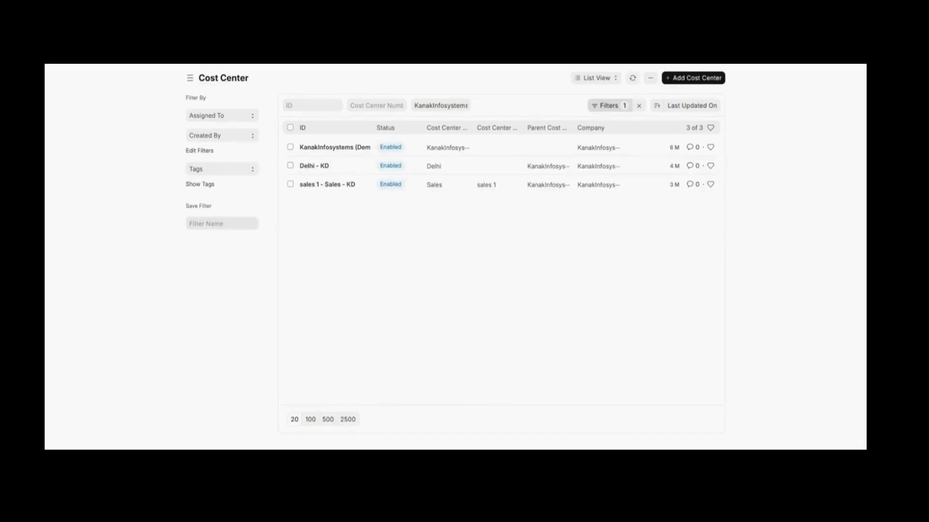
click(690, 78)
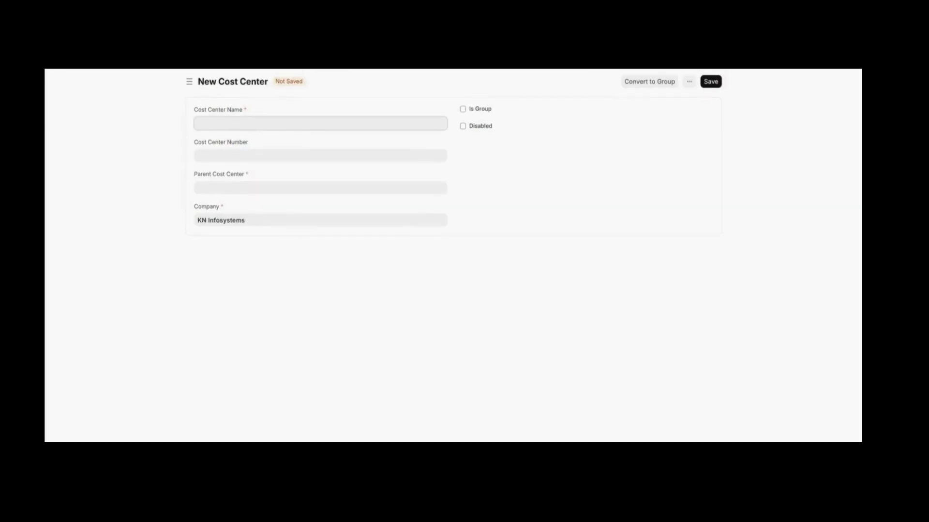
- Save a new cost center named 'digital marketing' with parent KN Infosystems - KI
text(digital marketing)
click(197, 155)
click(197, 188)
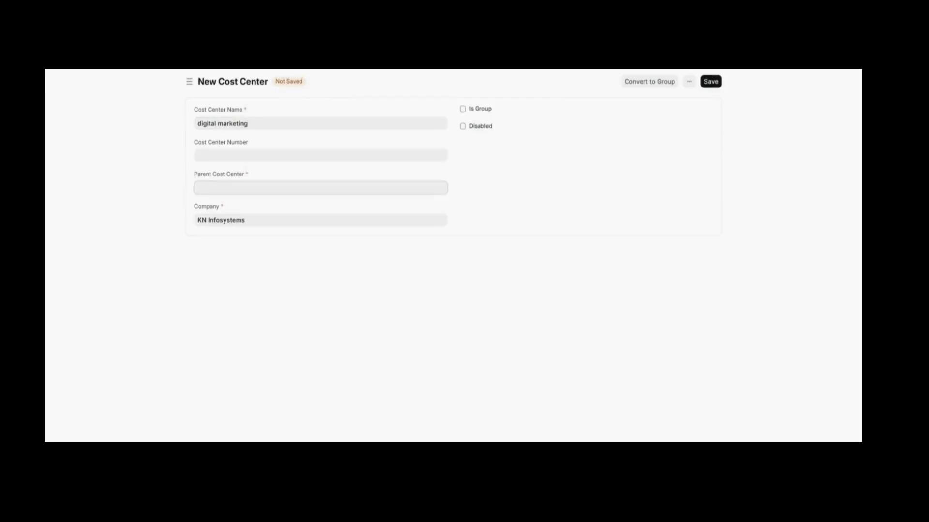
click(173, 201)
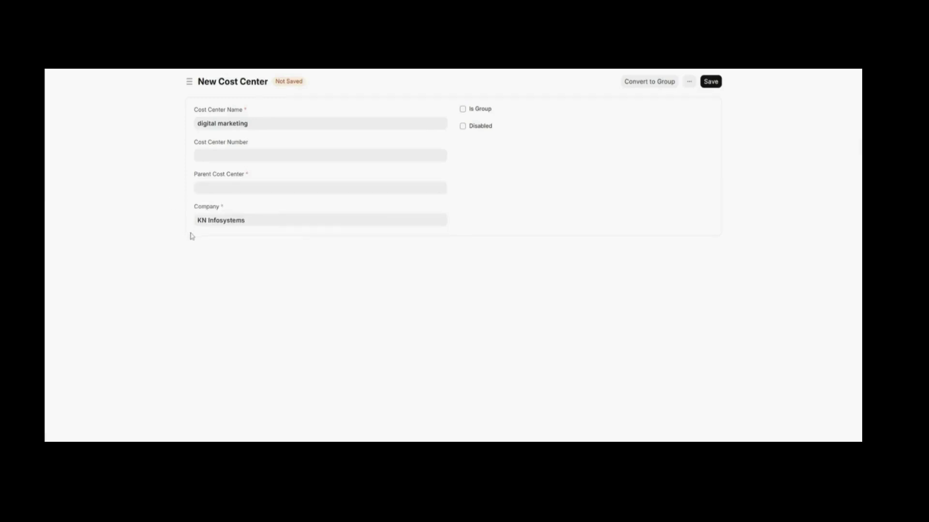
click(238, 188)
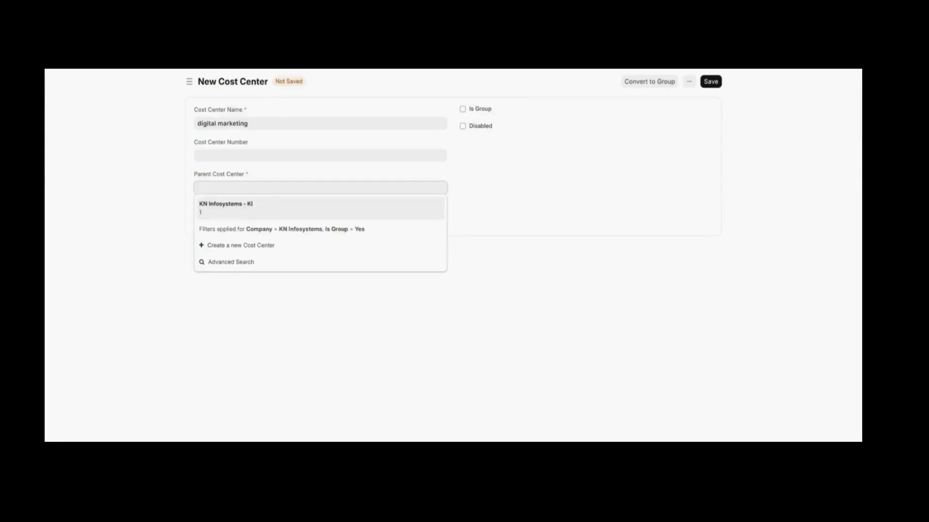
click(243, 207)
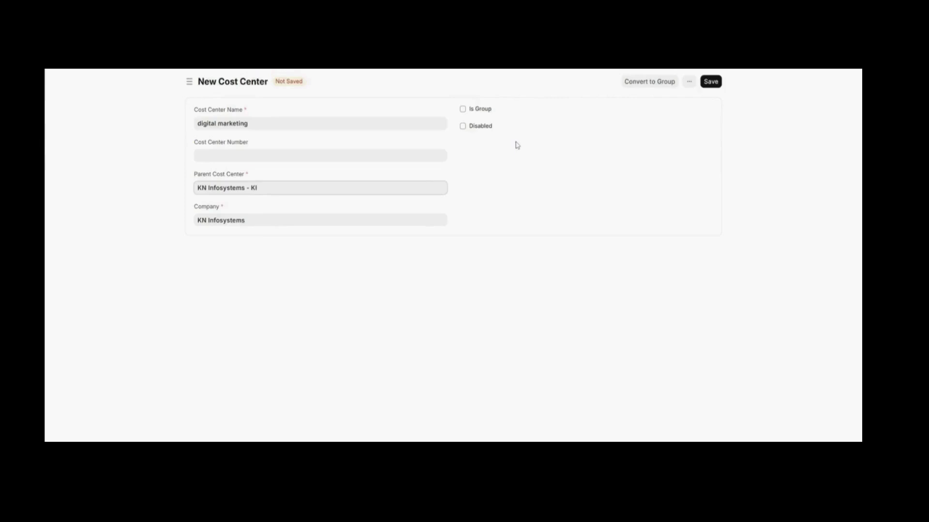
click(717, 84)
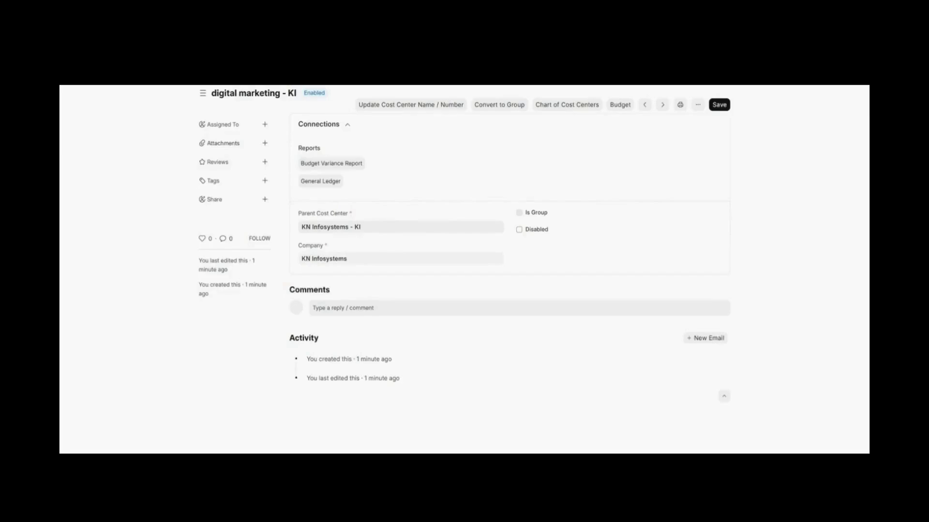
click(563, 107)
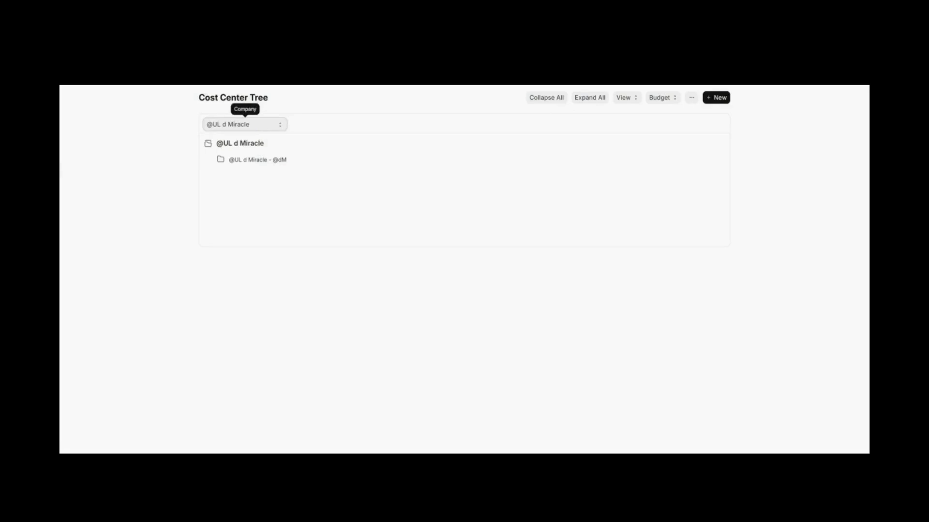
- Show KN Infosystems' cost center tree, expand and collapse it, and cancel the new-cost-center form
key(Down)
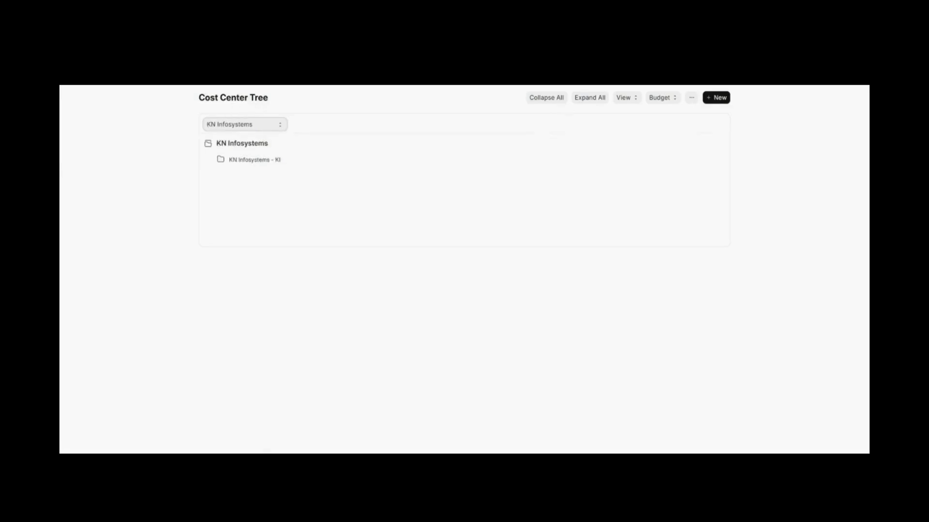
click(592, 103)
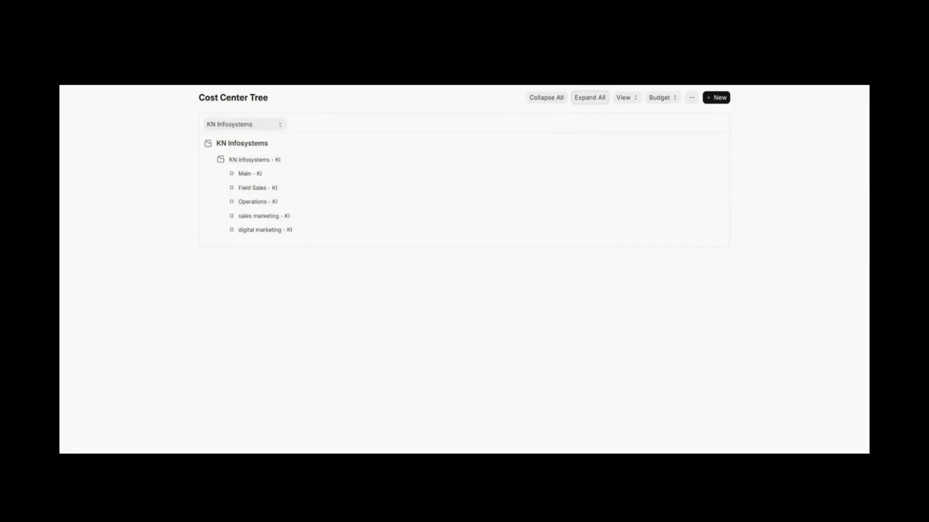
click(548, 103)
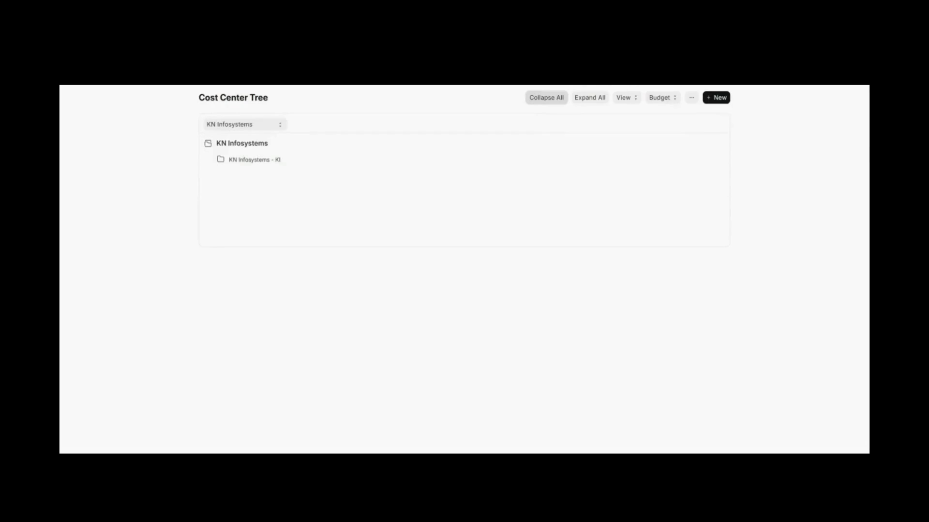
click(626, 99)
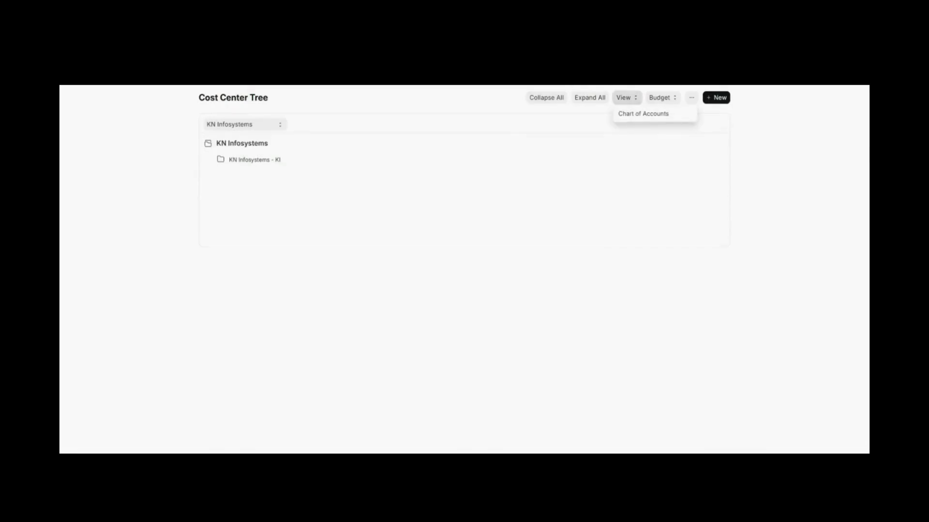
click(573, 147)
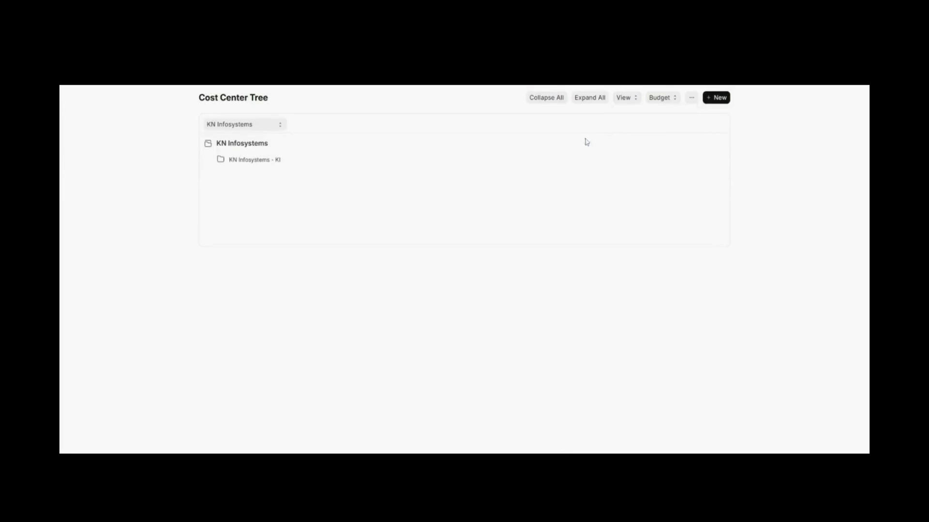
click(714, 96)
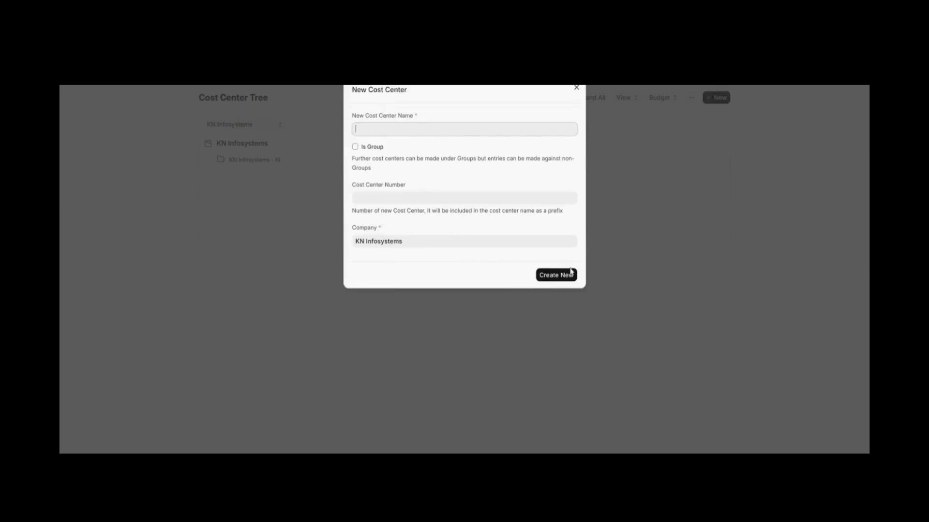
click(576, 87)
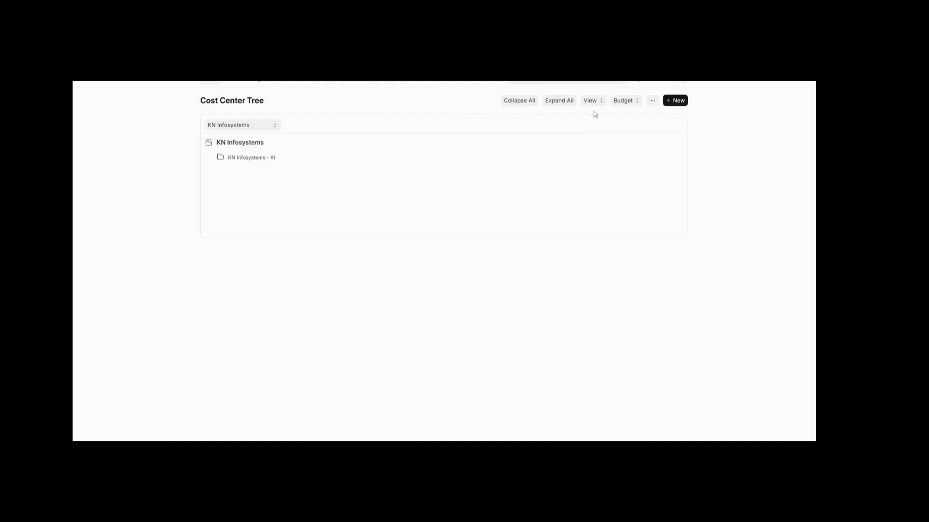
- Open the Sales Invoice list through global search for 'sales invoice'
key(ctrl+g)
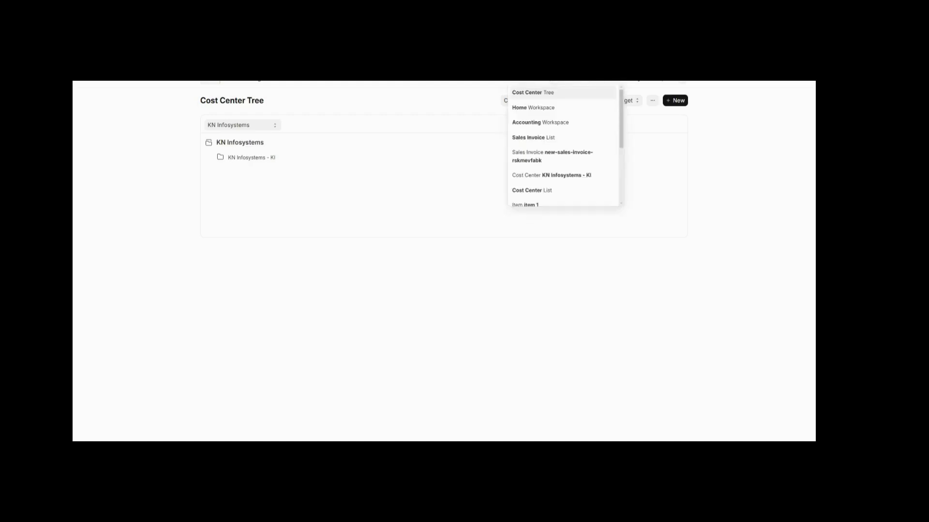
text(sales)
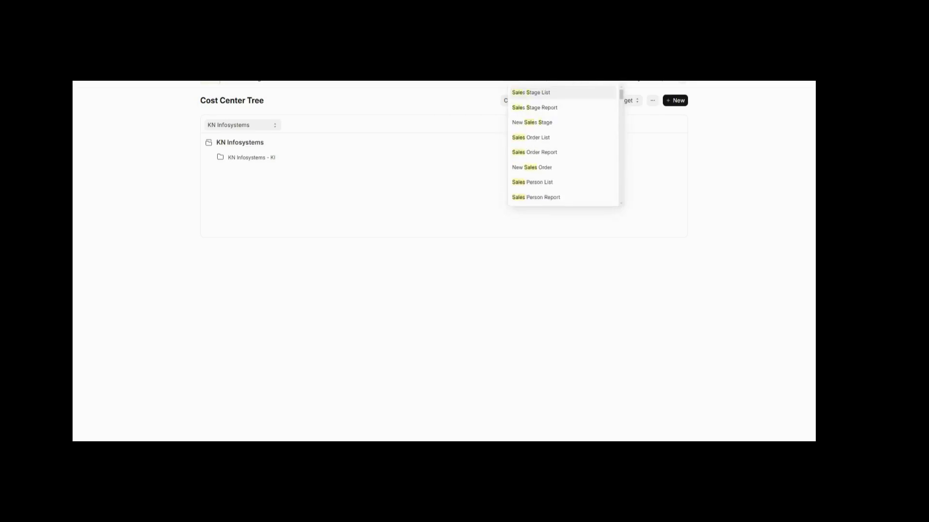
text( invoice)
key(Return)
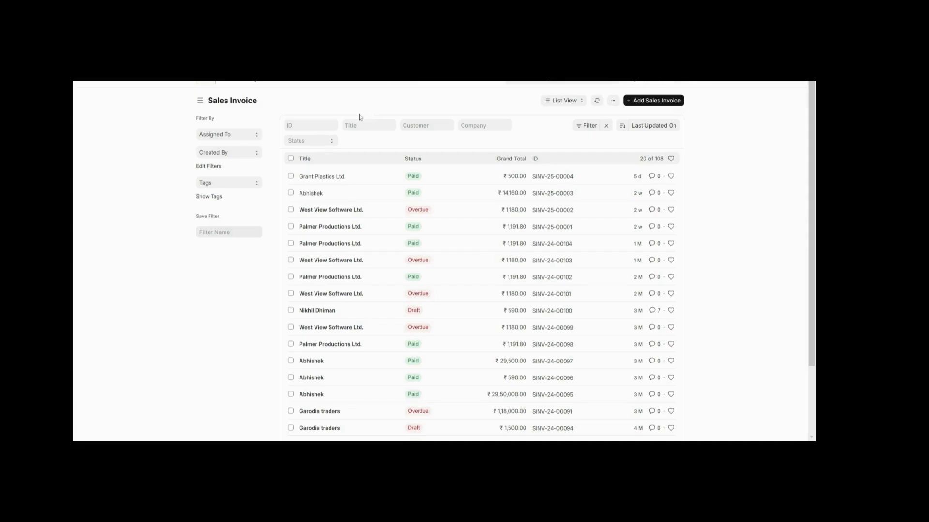
click(659, 102)
- Set the invoice customer to Grant Plastics Ltd. and payment due date to 26-01-2025
scroll(315, 309, down, 2)
scroll(315, 306, up, 2)
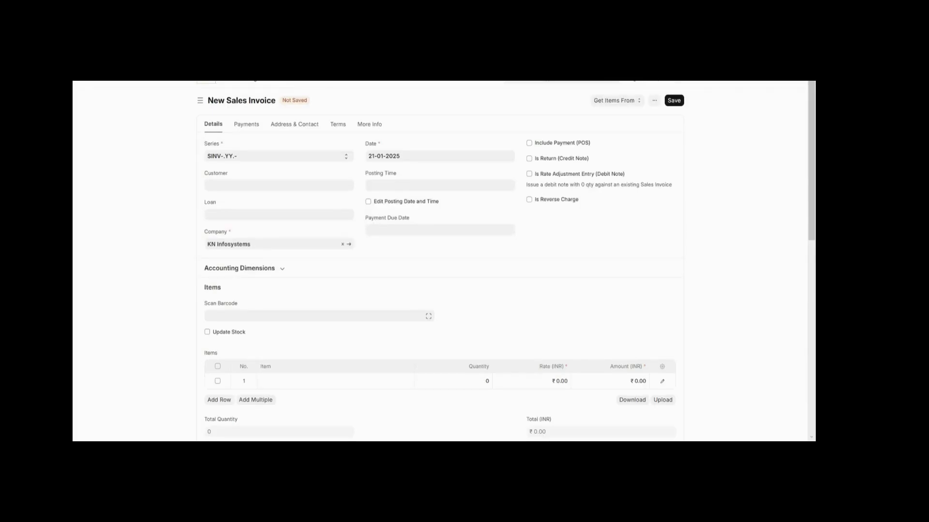
click(279, 185)
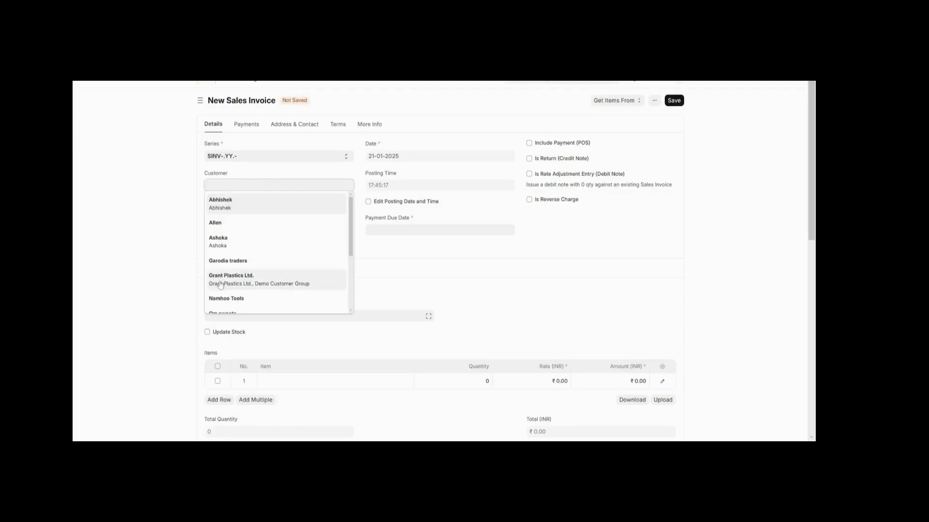
click(220, 285)
click(440, 231)
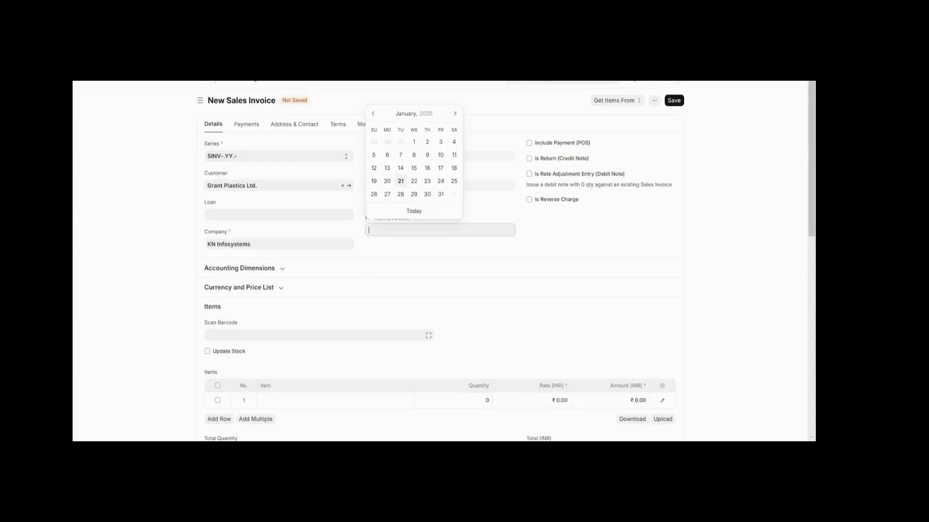
click(400, 179)
- Set the invoice's Accounting Dimensions cost center to digital marketing - KI
scroll(305, 232, down, 1)
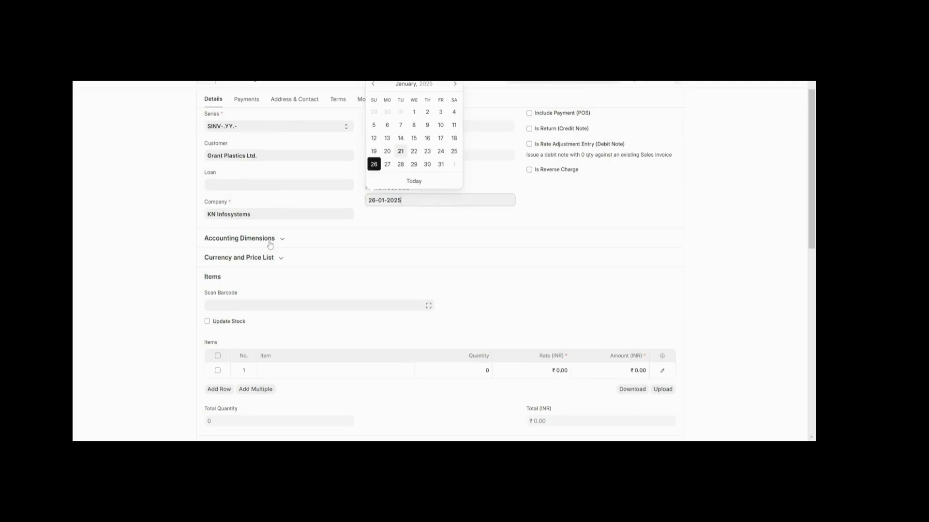
click(270, 242)
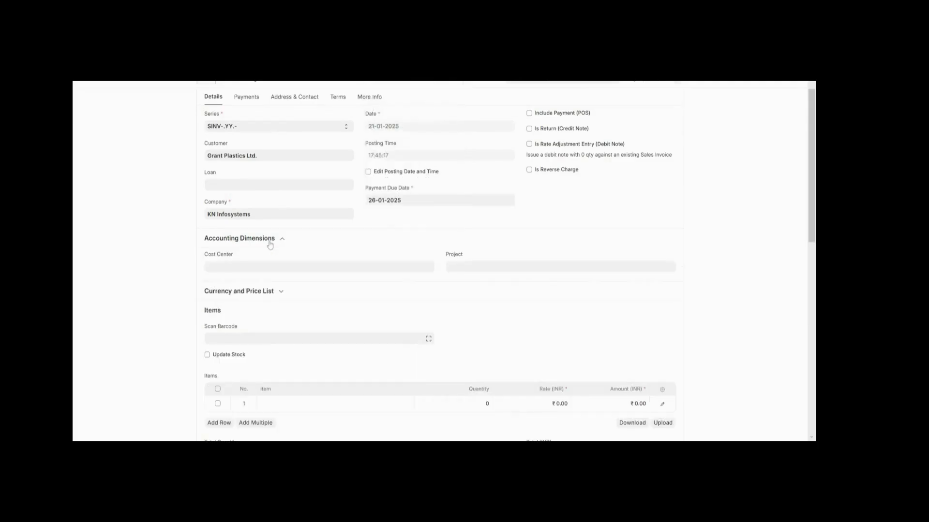
key(Tab)
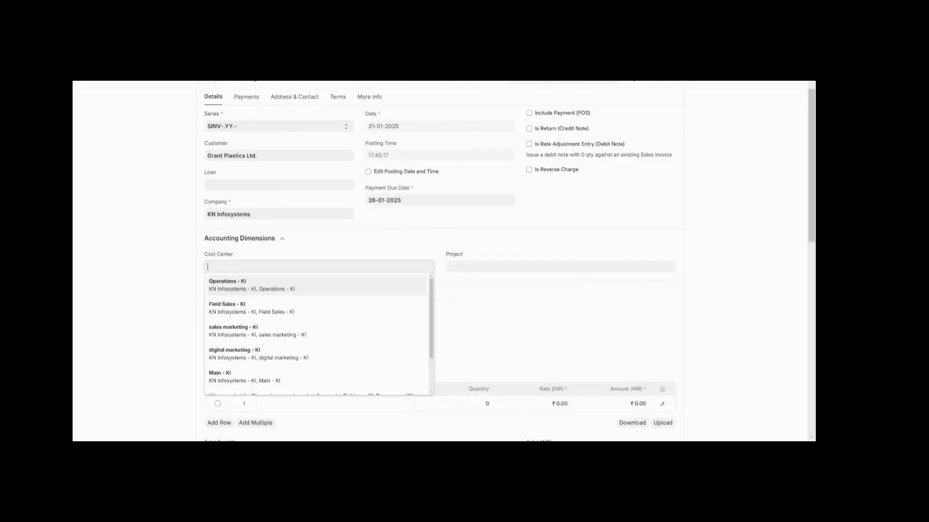
click(240, 355)
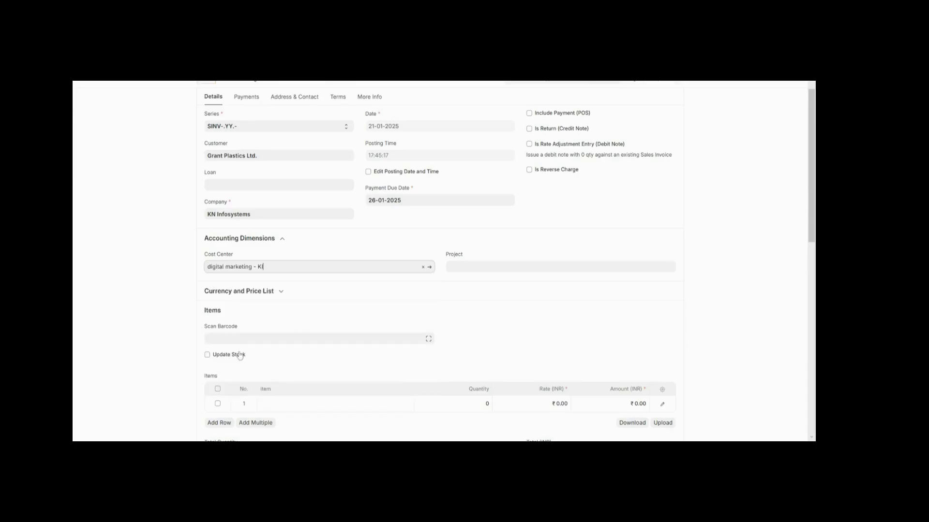
- Add 'item 1' at 200.00 as the first invoice item
scroll(239, 355, down, 2)
click(284, 286)
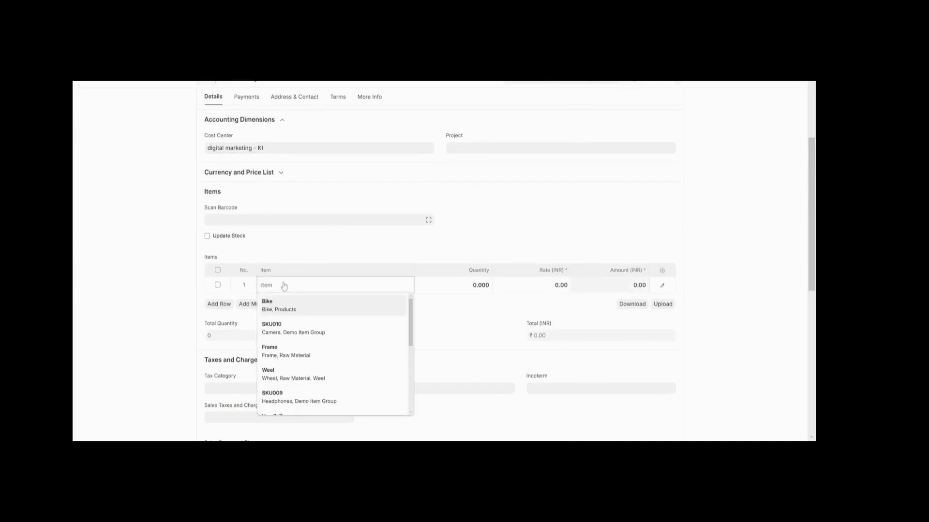
text(item)
click(283, 310)
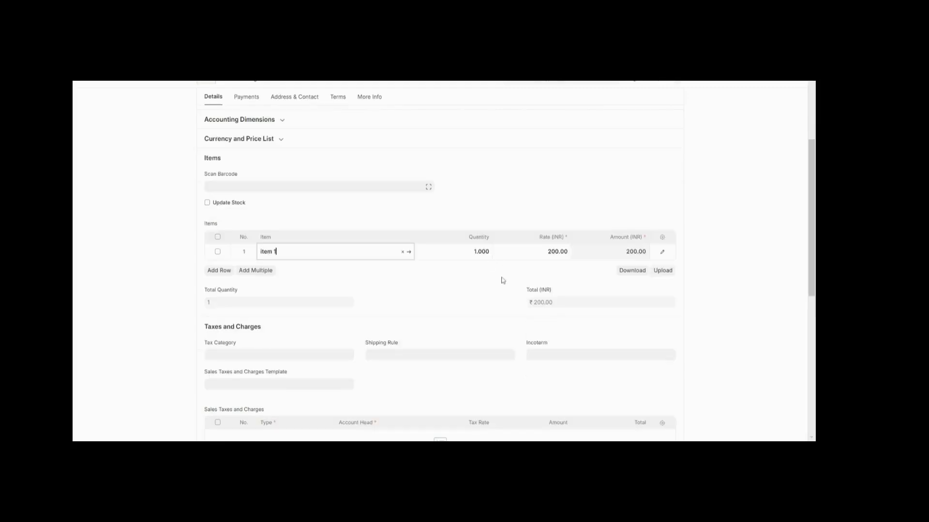
scroll(431, 274, up, 3)
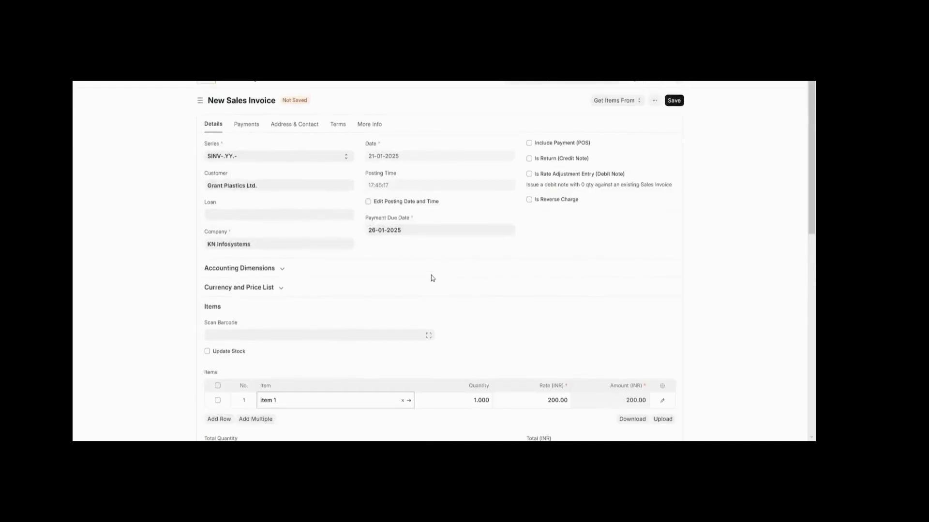
- Save and submit the invoice, then check its Accounting Ledger's Cost Center column
click(673, 102)
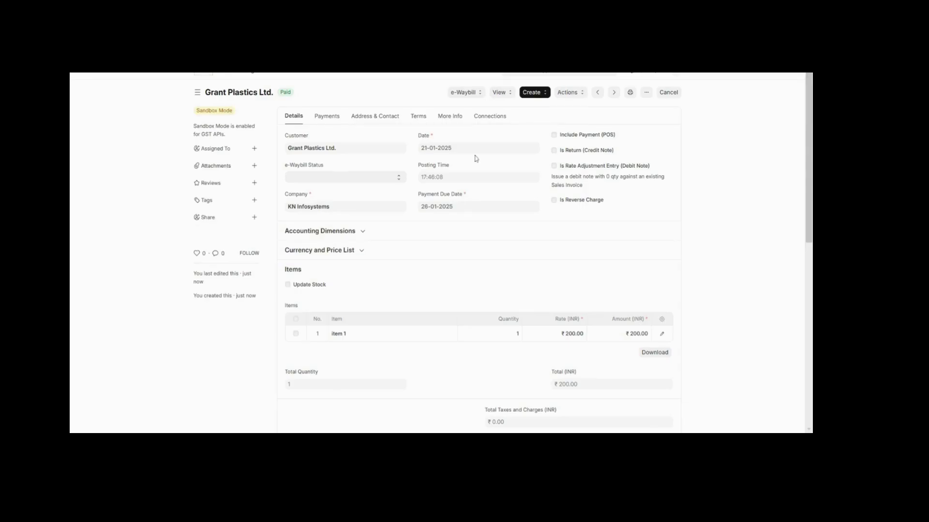
click(500, 93)
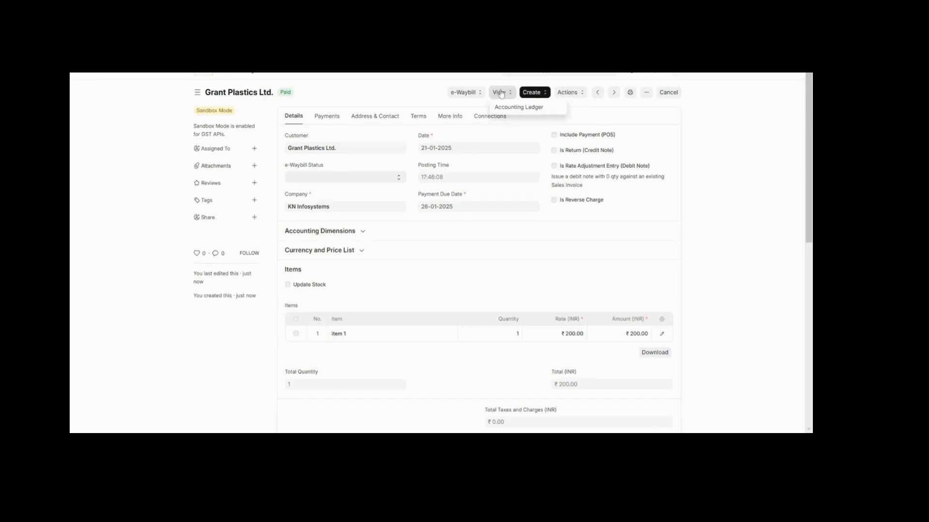
click(507, 115)
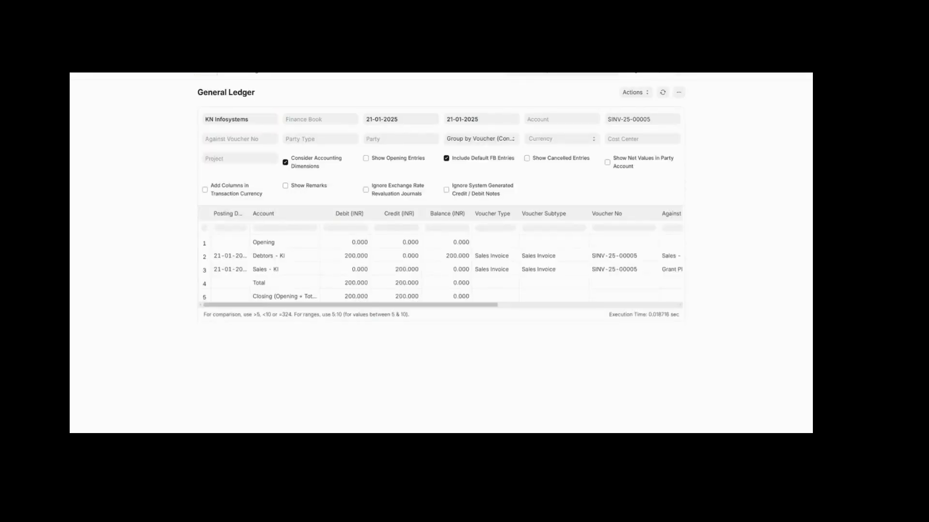
scroll(492, 276, right, 6)
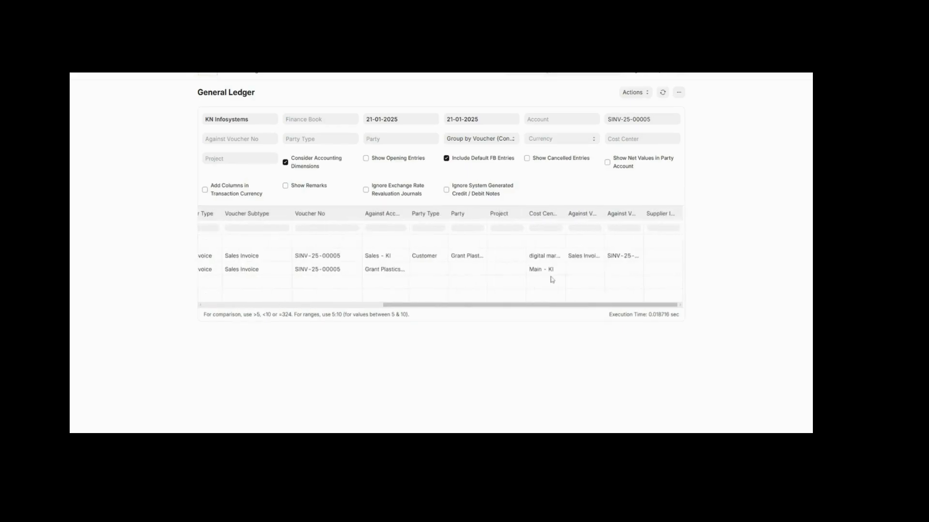
mouse_move(556, 218)
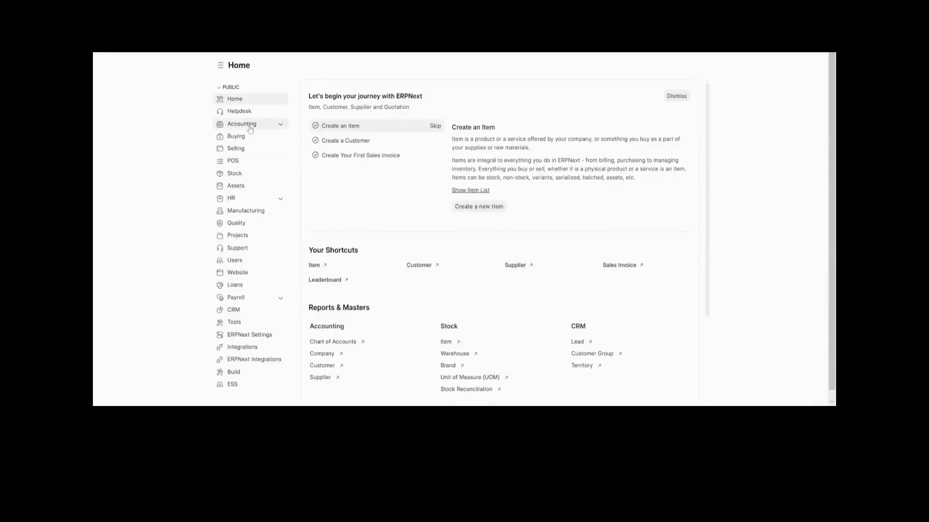
- Start a new Journal Entry from the Accounting workspace's Payments section
click(250, 128)
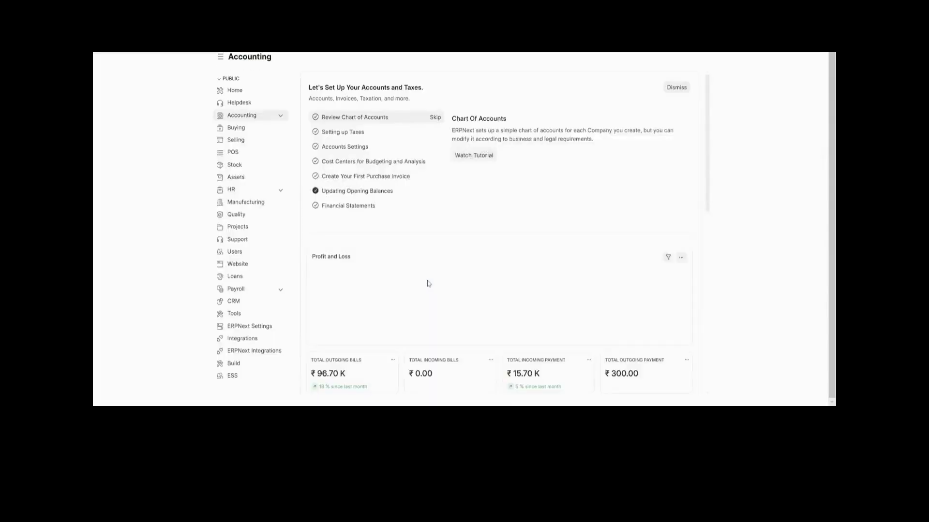
scroll(427, 284, down, 6)
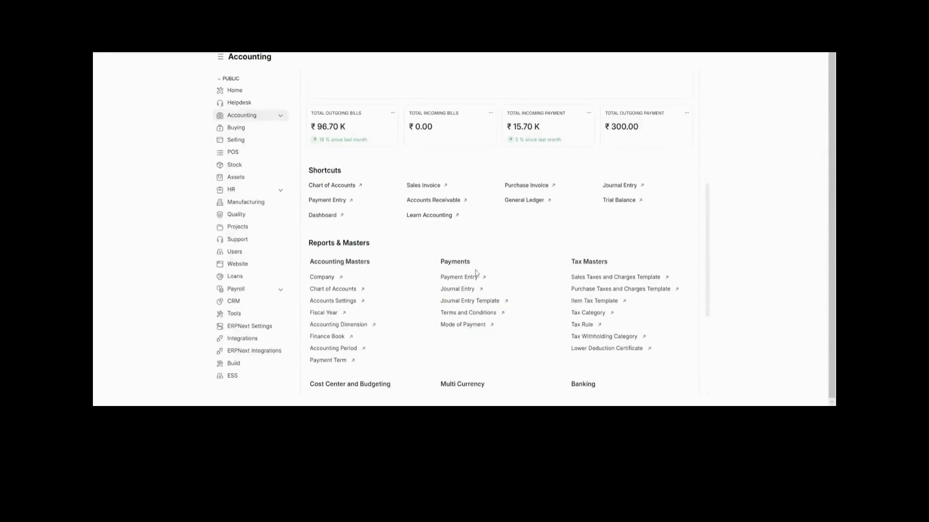
click(455, 290)
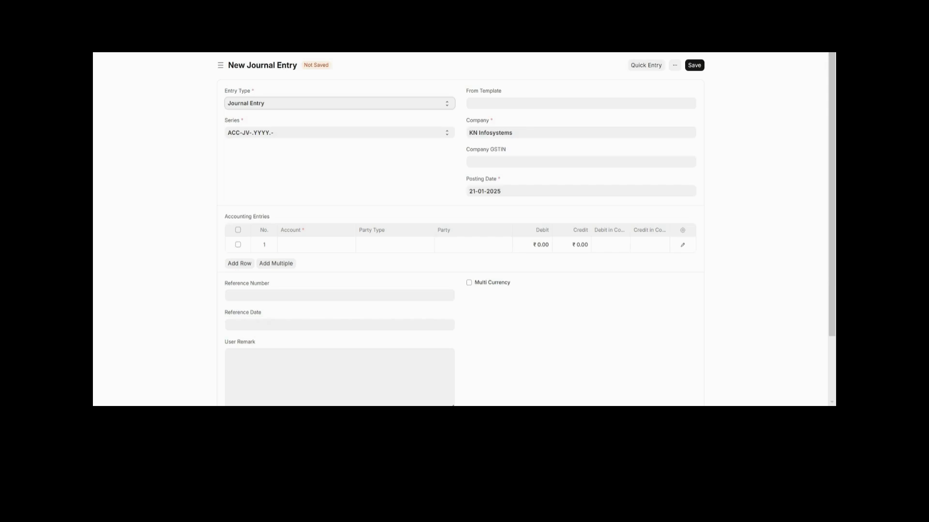
- Debit 500 to Advertising Expense - KI in the first accounting entry row
click(292, 248)
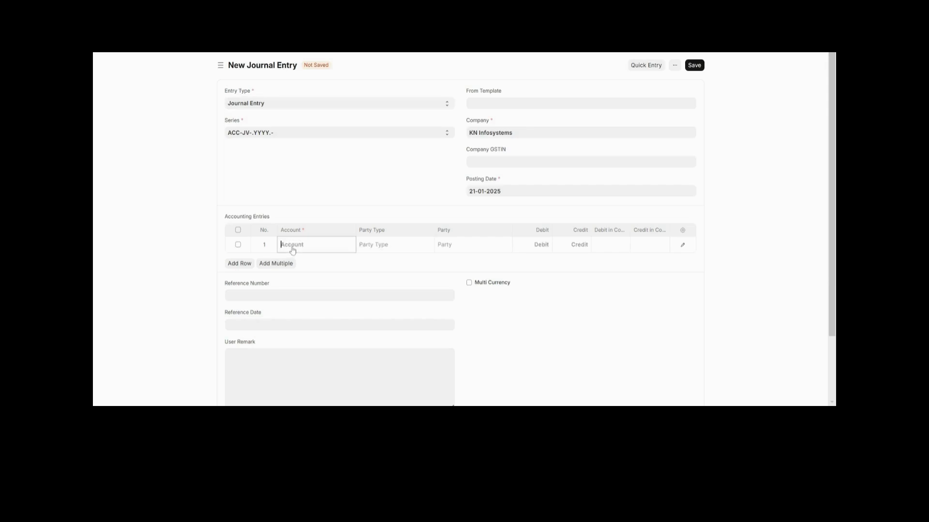
click(292, 248)
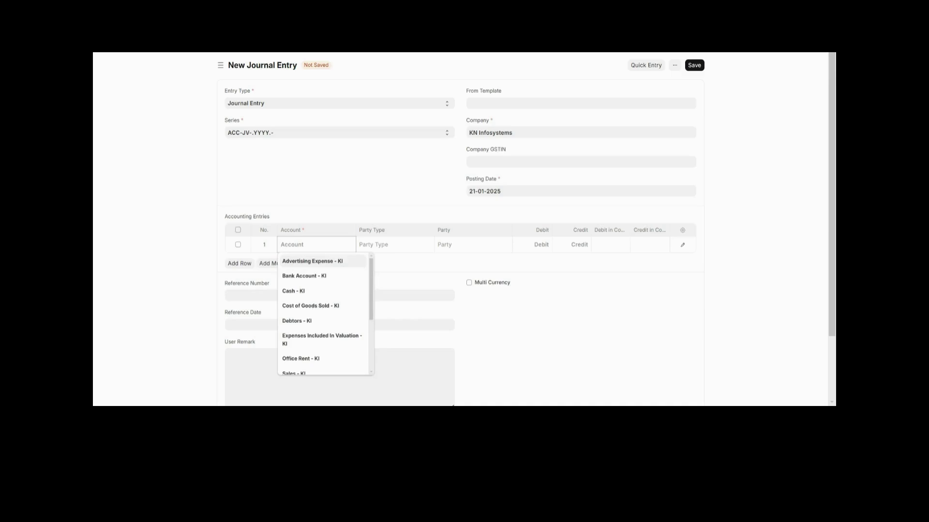
click(306, 262)
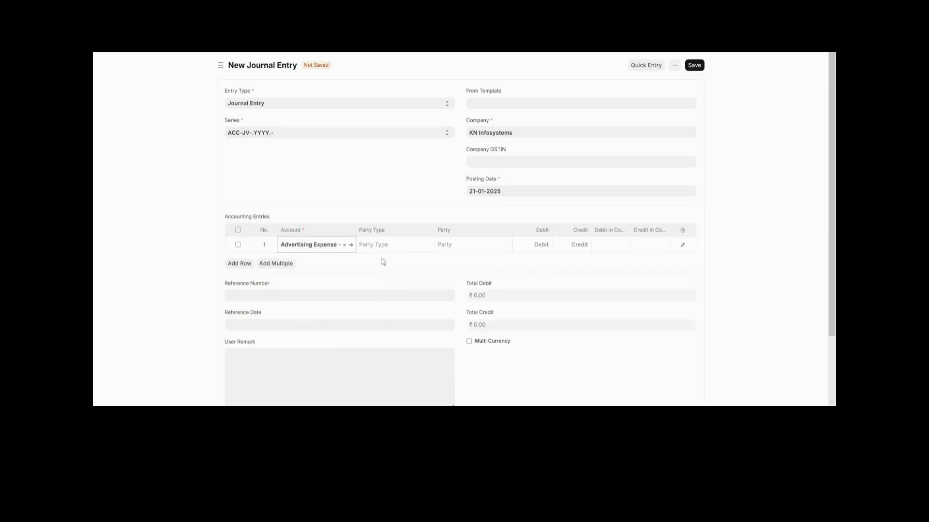
click(532, 244)
text(500)
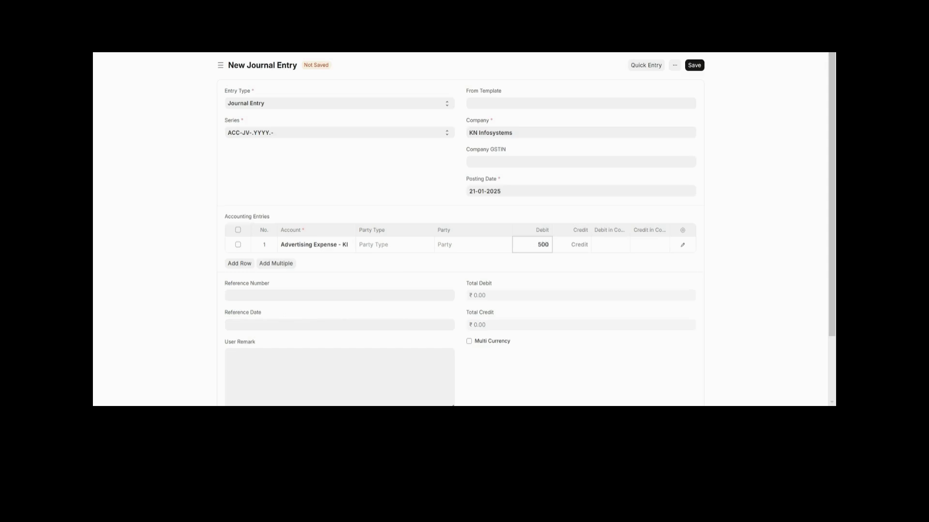
- Add a second row crediting Bank Account - KI to balance the 500
click(243, 264)
click(243, 265)
click(313, 261)
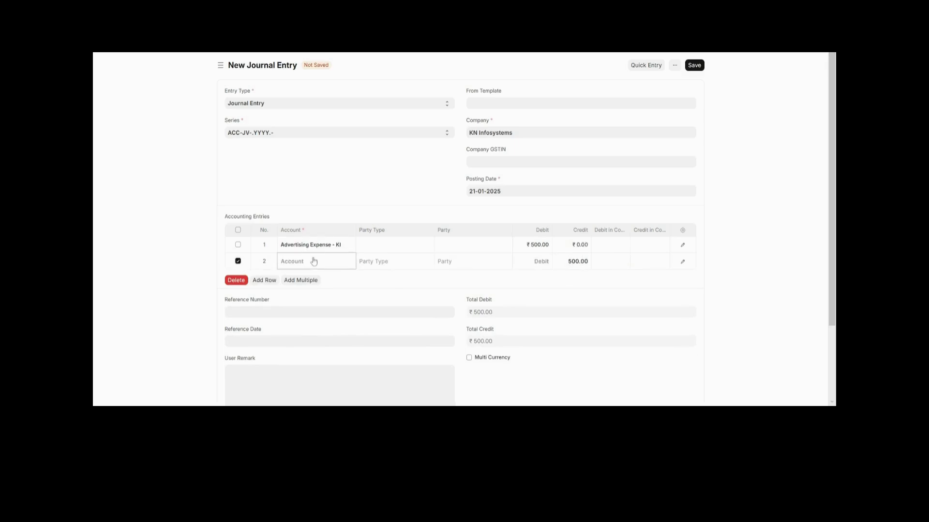
click(238, 263)
click(319, 261)
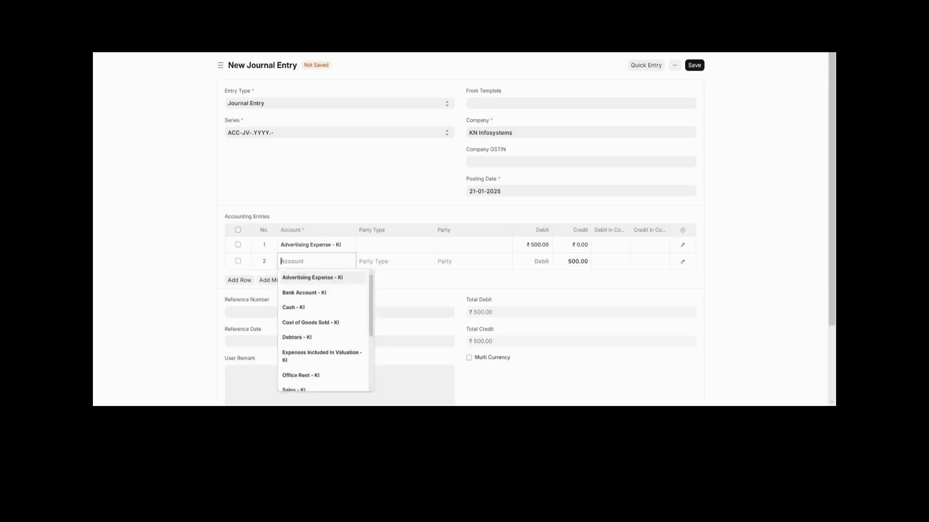
click(305, 293)
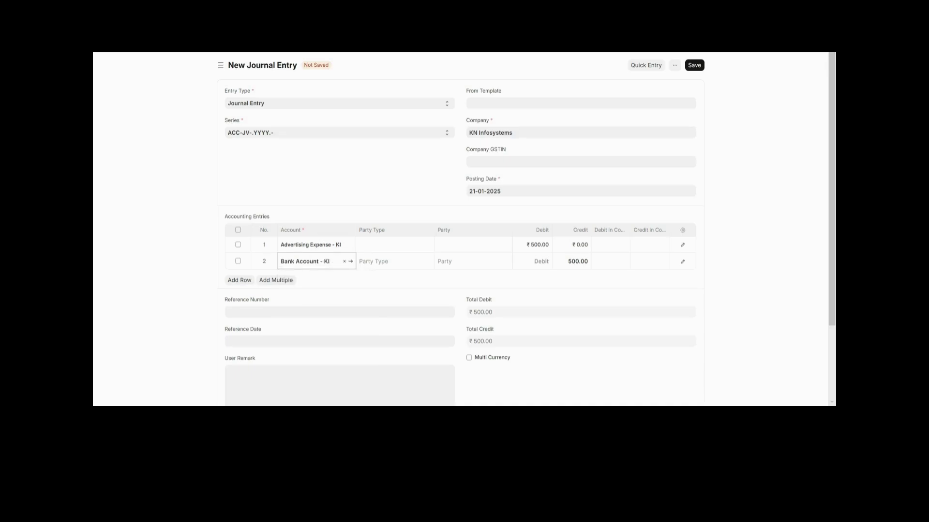
scroll(464, 227, down, 1)
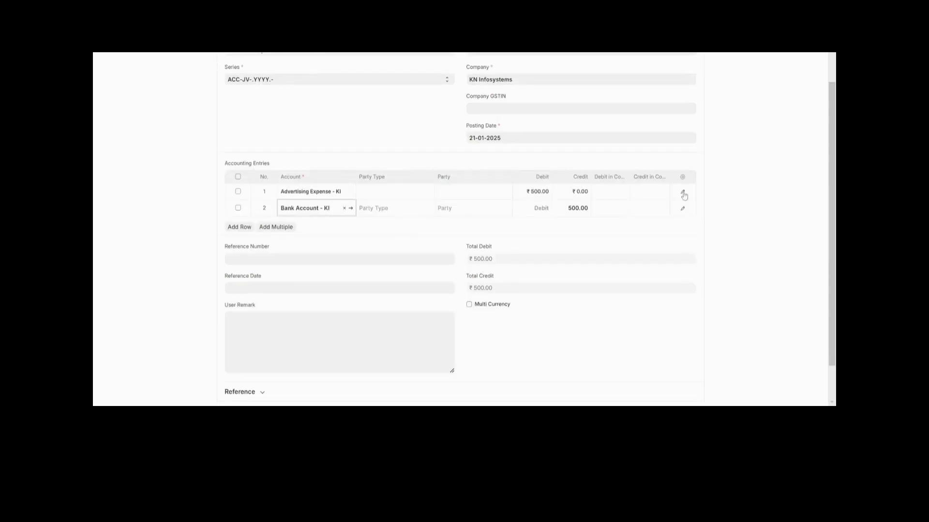
- Change the Advertising Expense row's cost center from Main - KI to digital marketing - KI
click(683, 193)
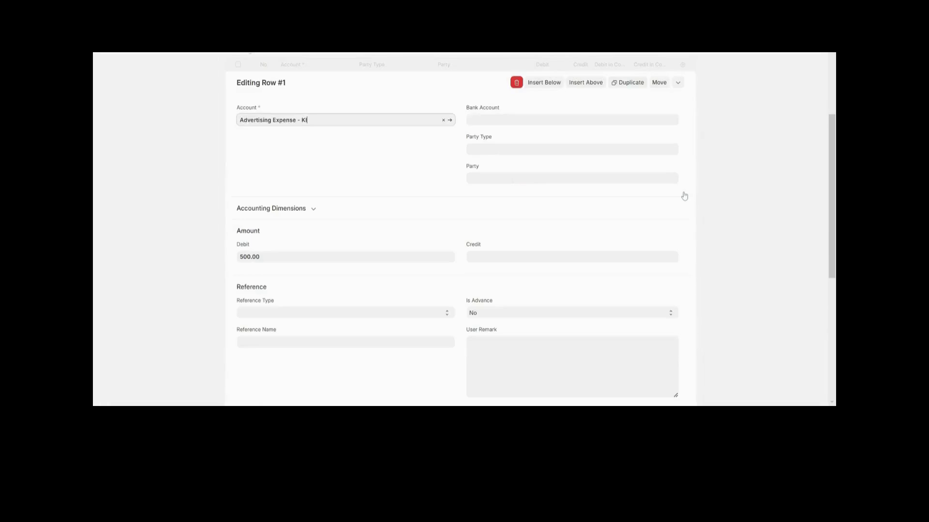
click(310, 210)
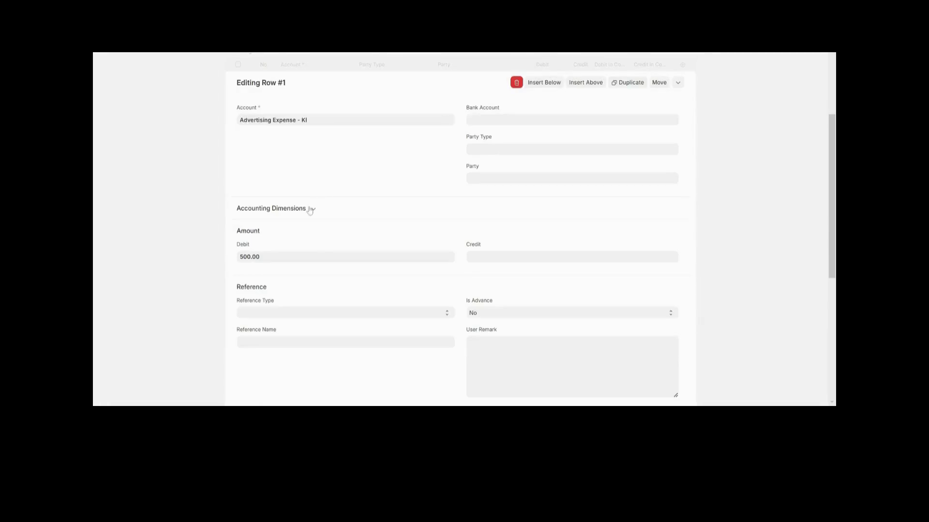
click(319, 211)
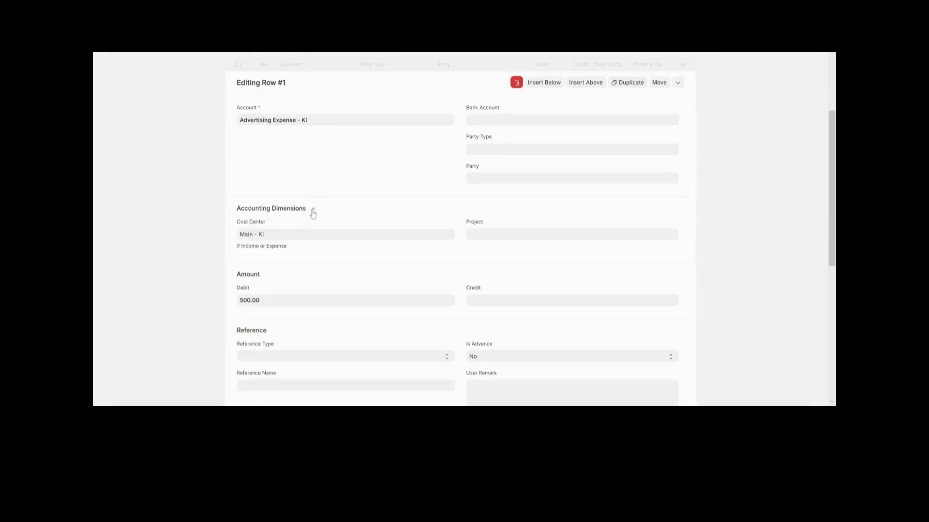
click(282, 233)
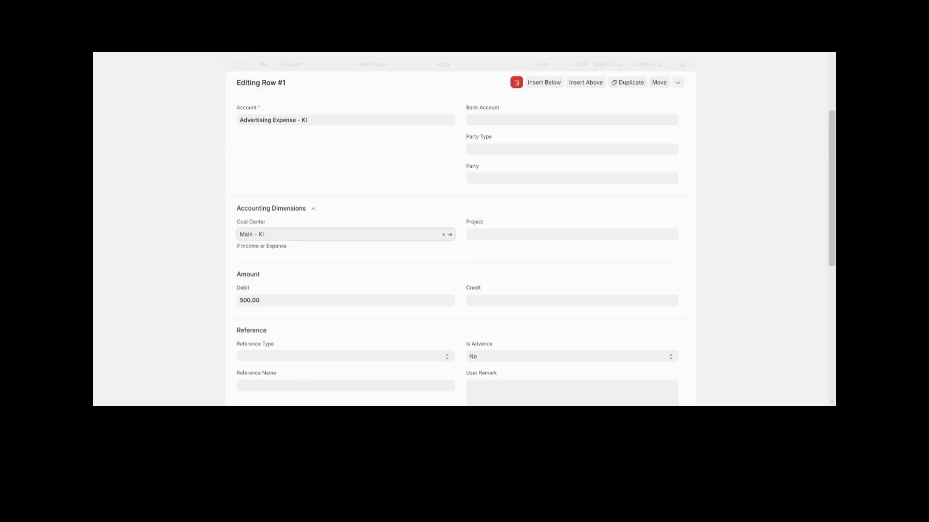
key(BackSpace)
key(BackSpace)
key(BackSpace)
key(BackSpace)
key(BackSpace)
key(BackSpace)
key(BackSpace)
key(BackSpace)
key(BackSpace)
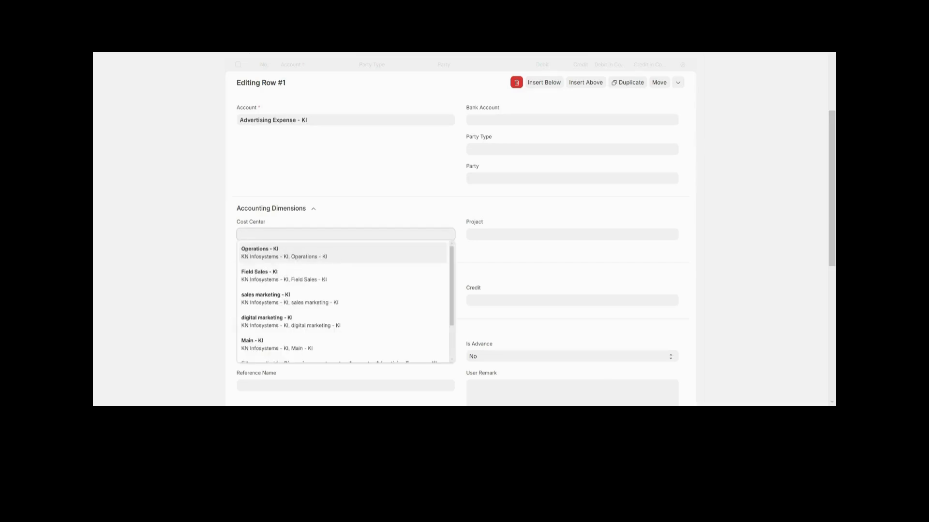
click(274, 328)
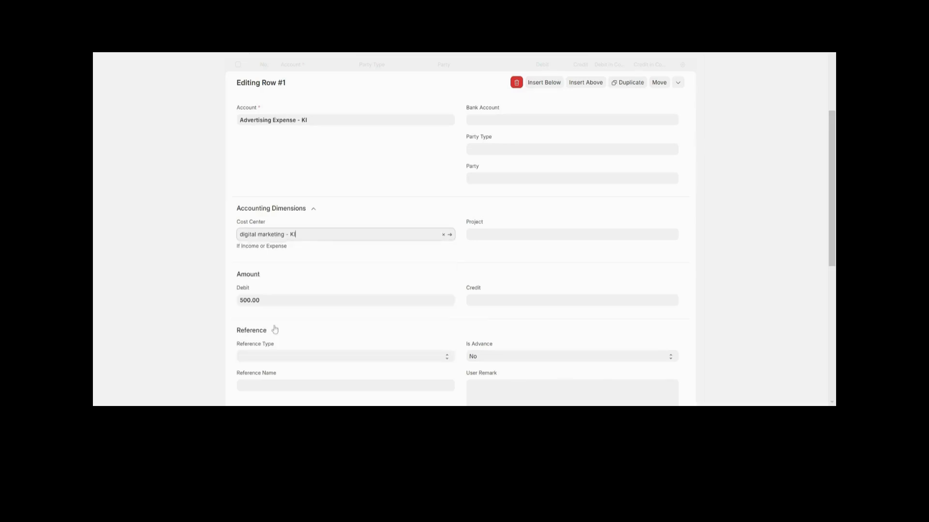
click(202, 238)
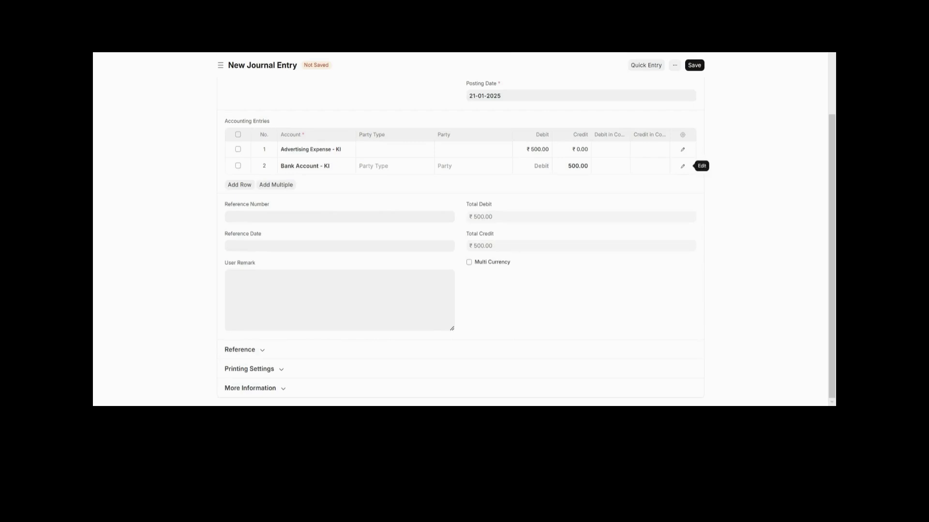
click(683, 167)
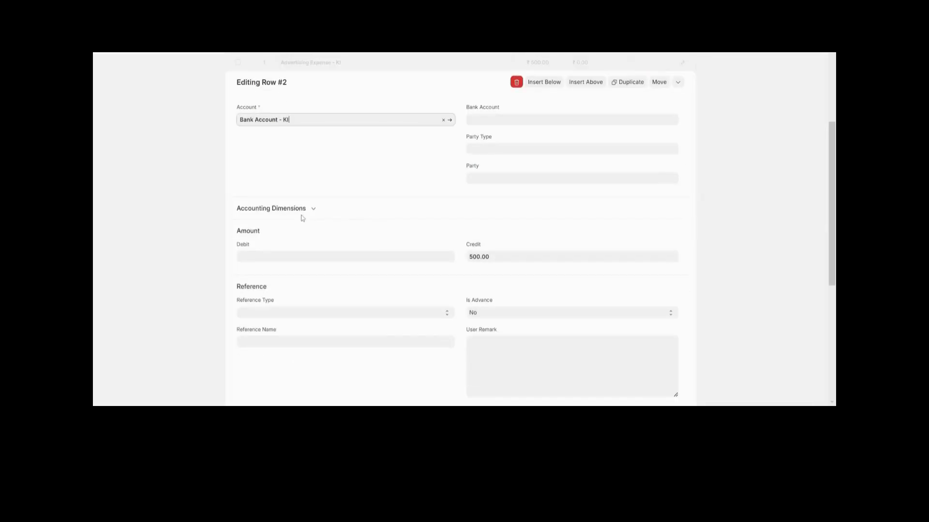
- Replace Main - KI with digital marketing - KI as the Bank Account row's cost center
click(299, 212)
click(264, 234)
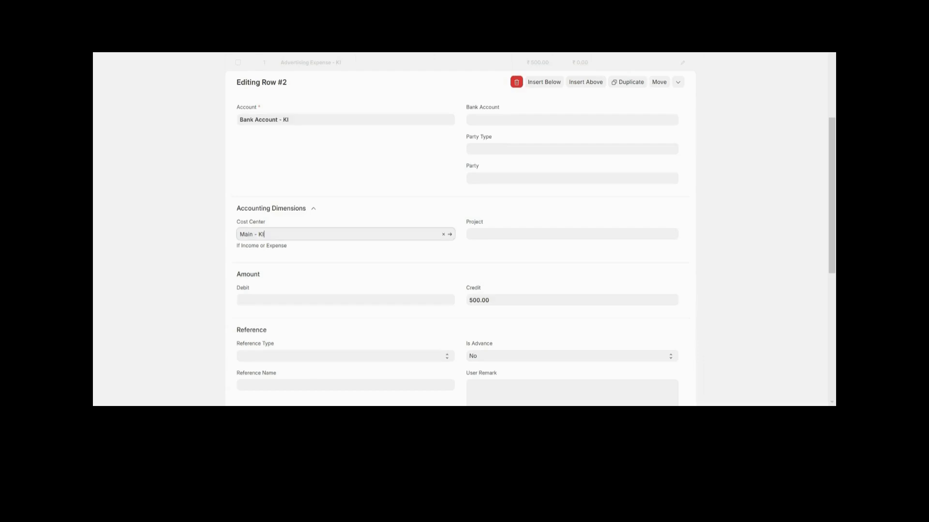
key(ctrl+a)
key(BackSpace)
text(di)
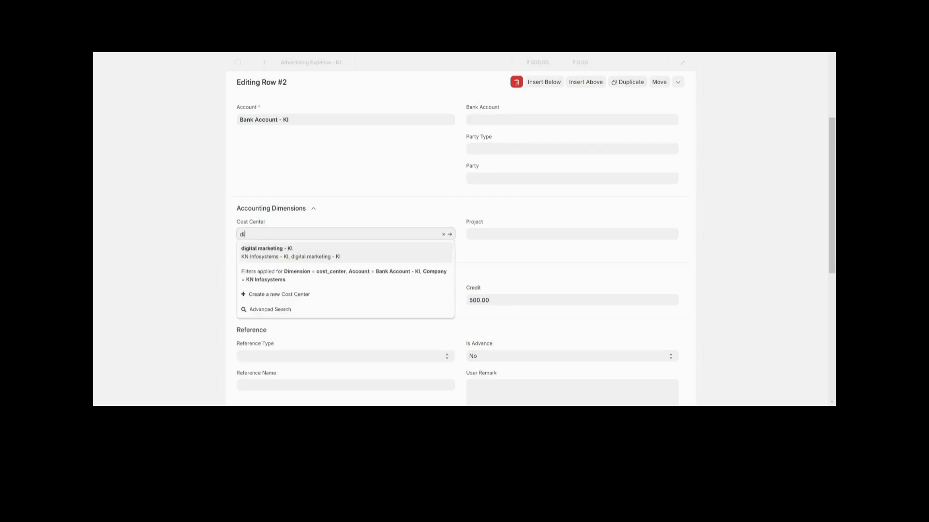
click(264, 325)
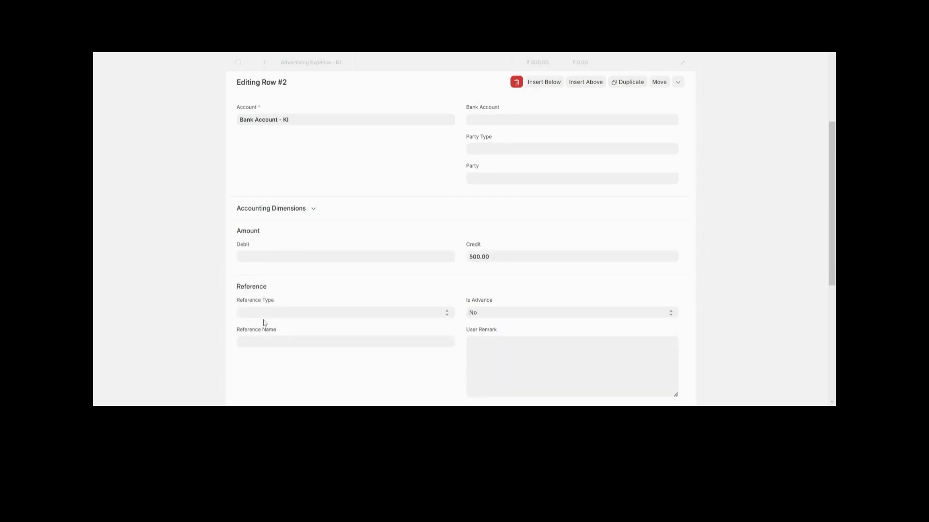
click(331, 213)
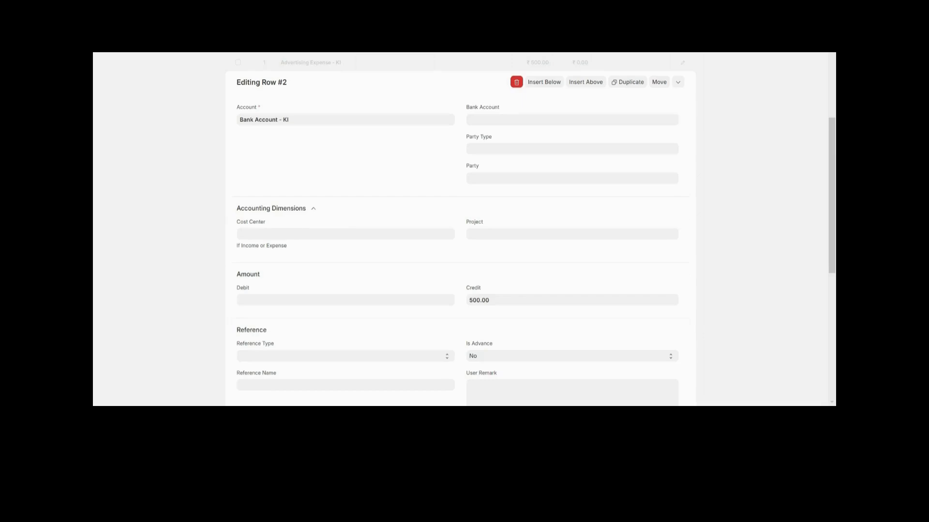
click(291, 234)
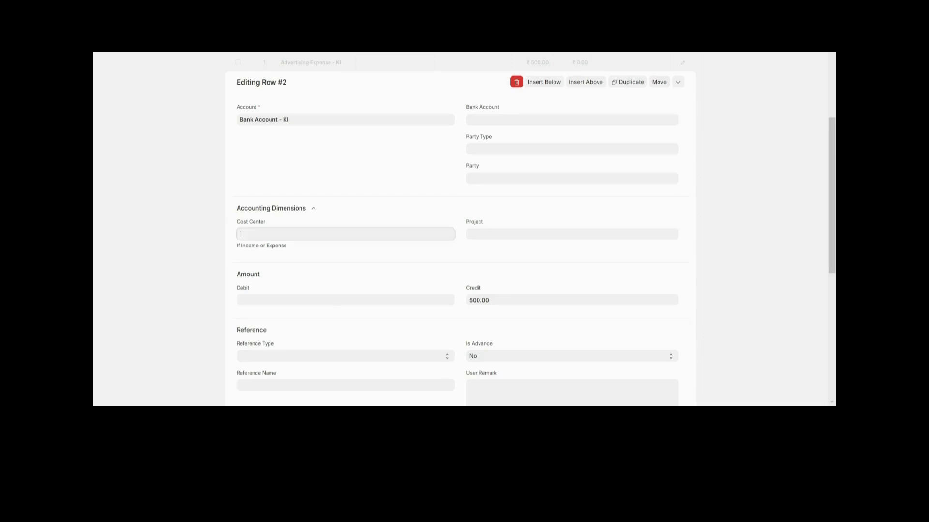
text(digit)
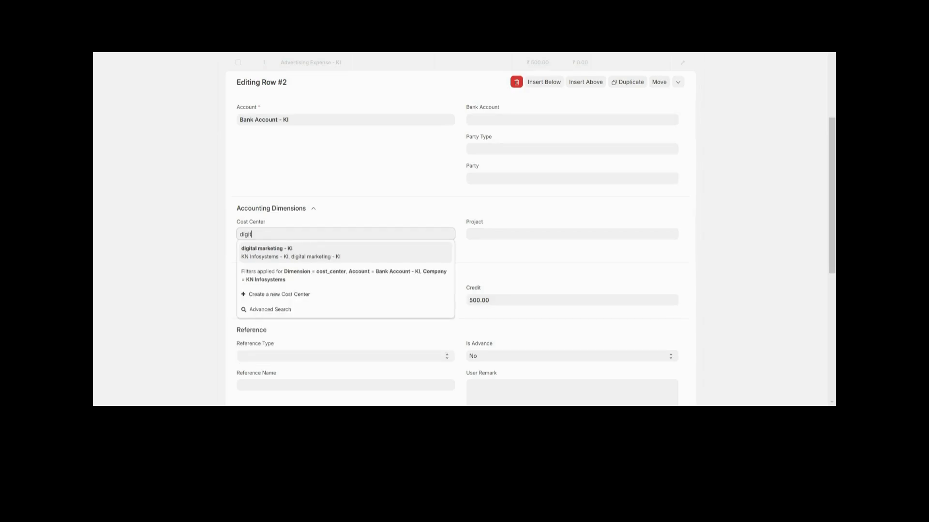
click(280, 252)
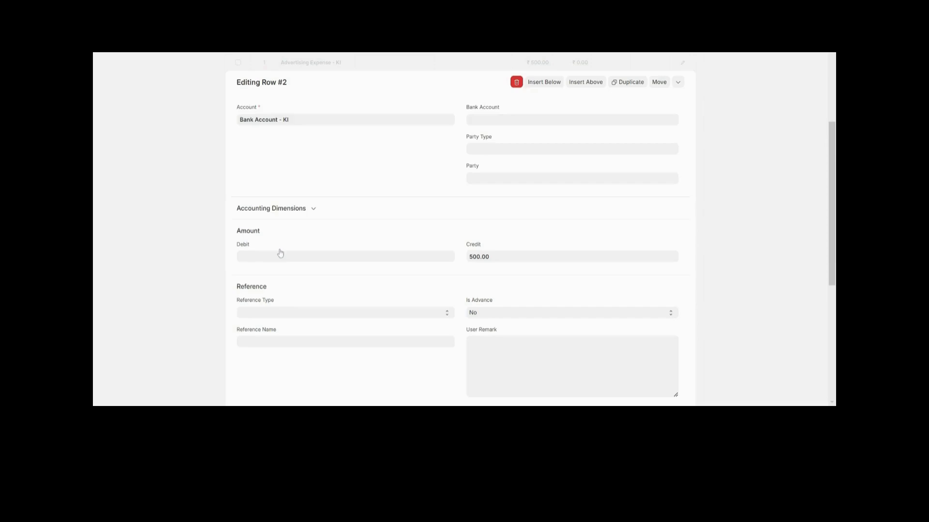
click(707, 174)
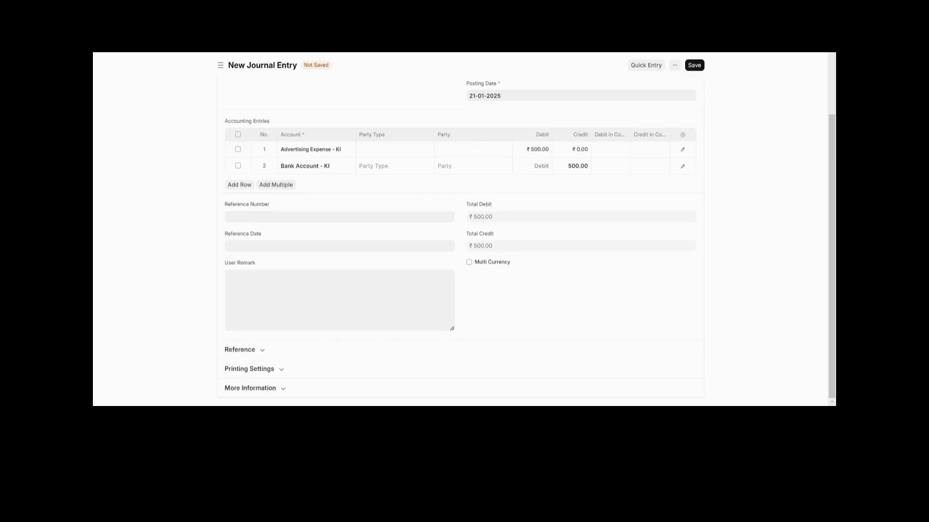
scroll(707, 141, up, 2)
- Save and permanently submit journal entry ACC-JV-2025-00013 with balanced 500.00 debit and credit
click(694, 67)
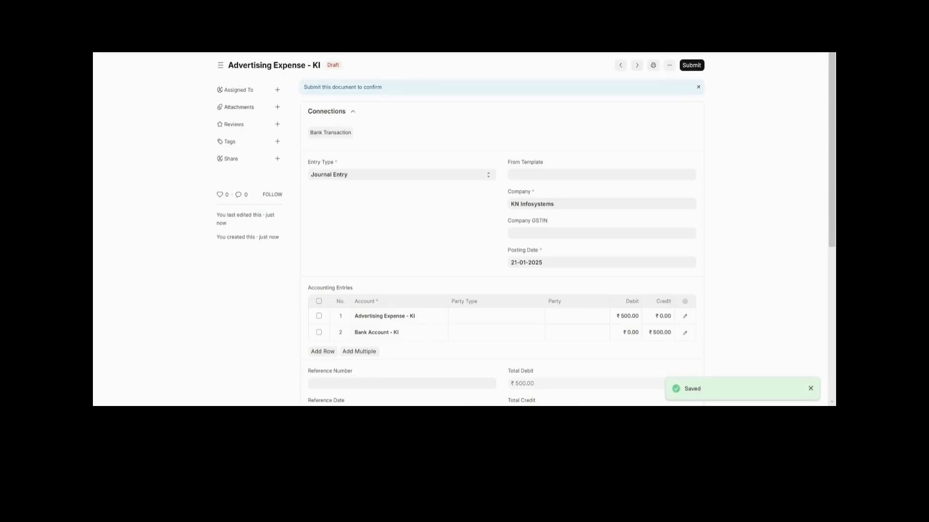
click(698, 69)
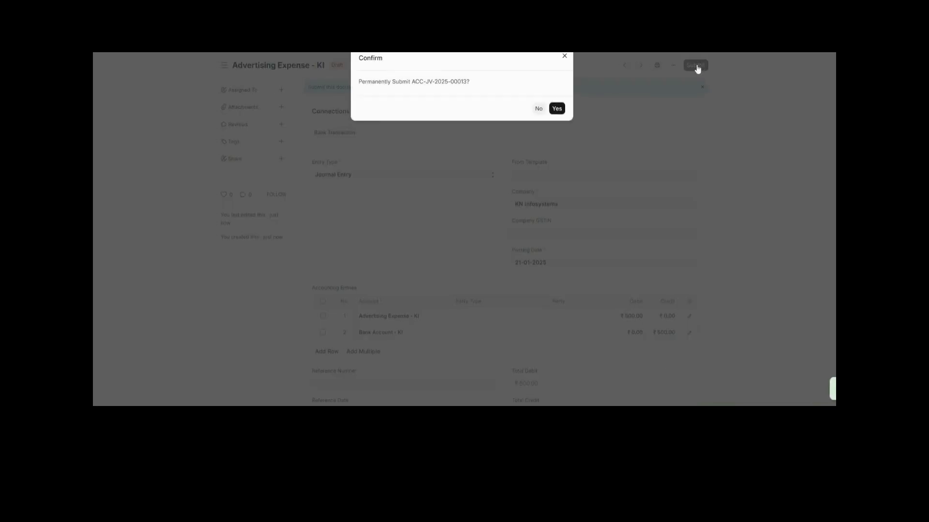
click(557, 109)
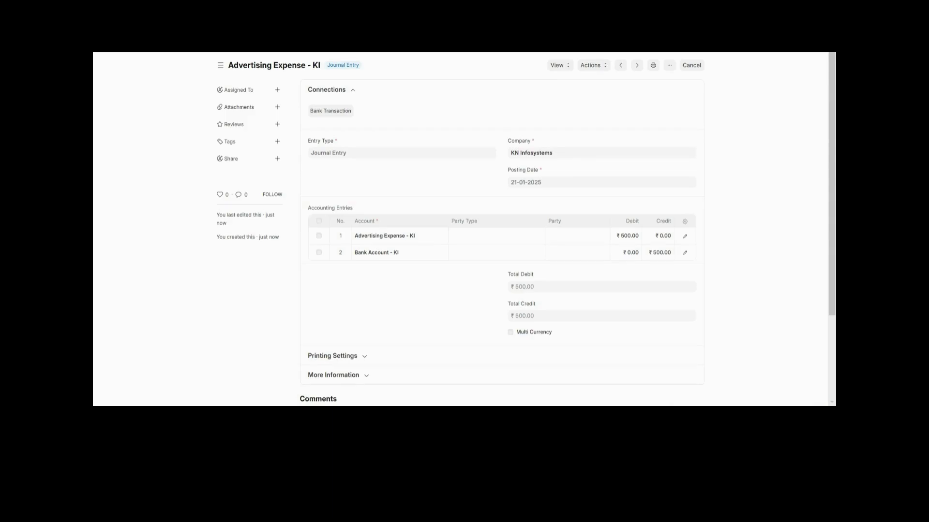
click(560, 66)
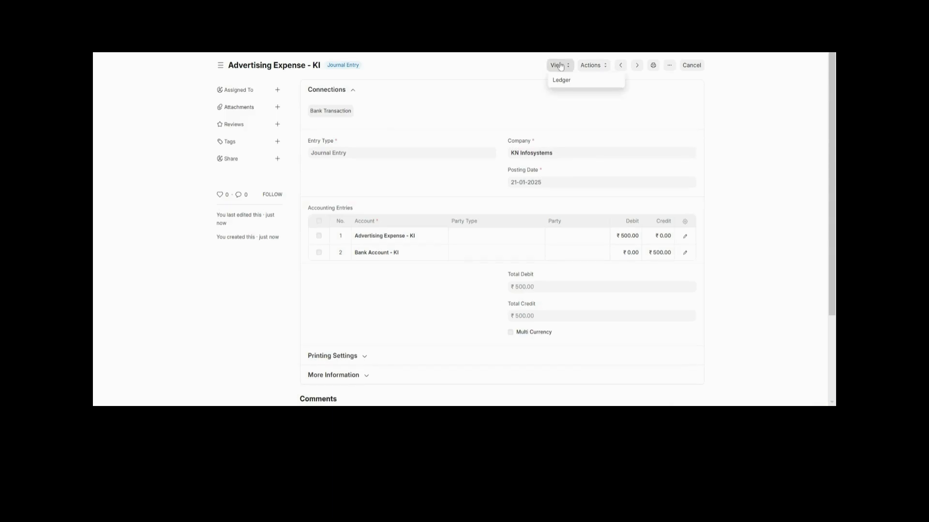
- Open the General Ledger report filtered to voucher ACC-JV-2025-00013 for 21-01-2025
click(559, 84)
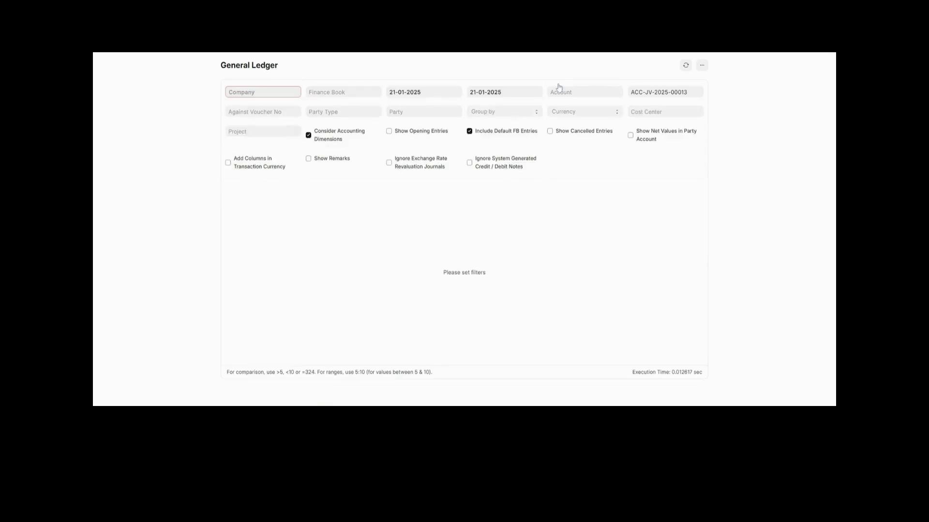